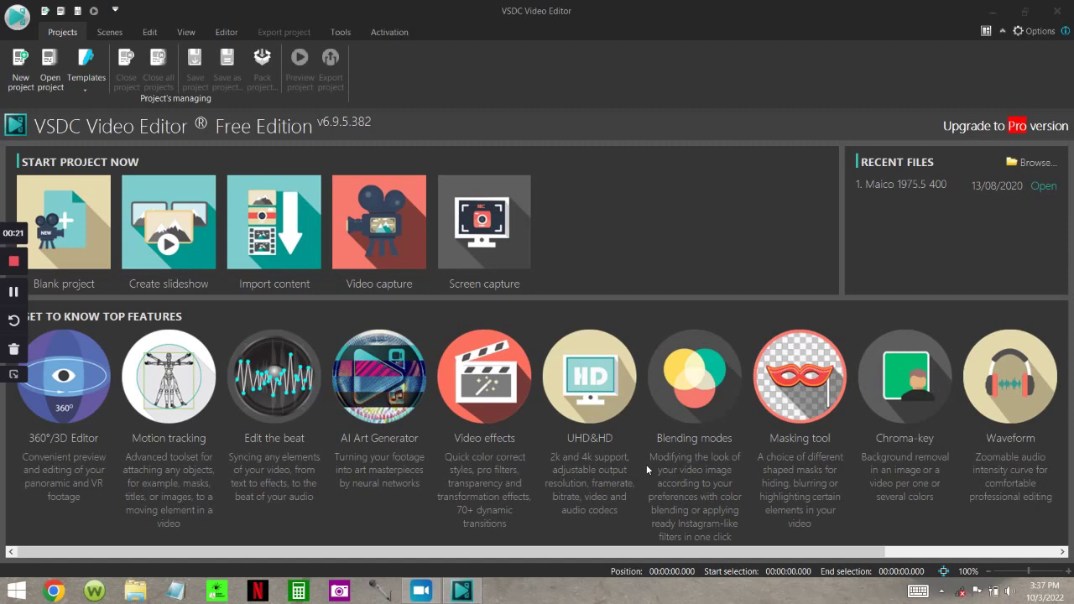
Create a blank project at Full HD 1920x1080 with a black background.
click(66, 222)
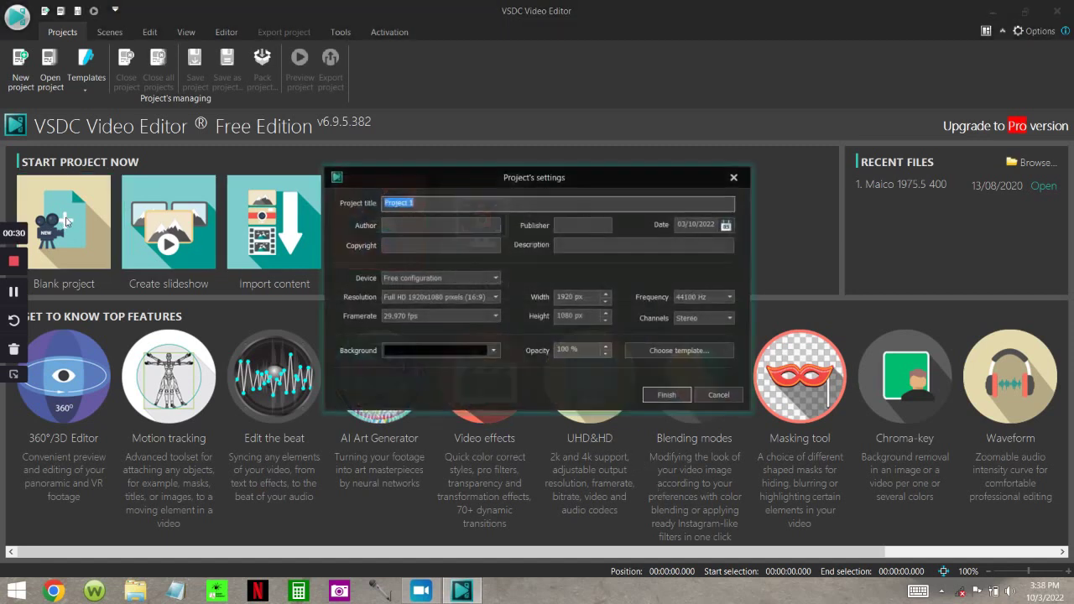
click(666, 397)
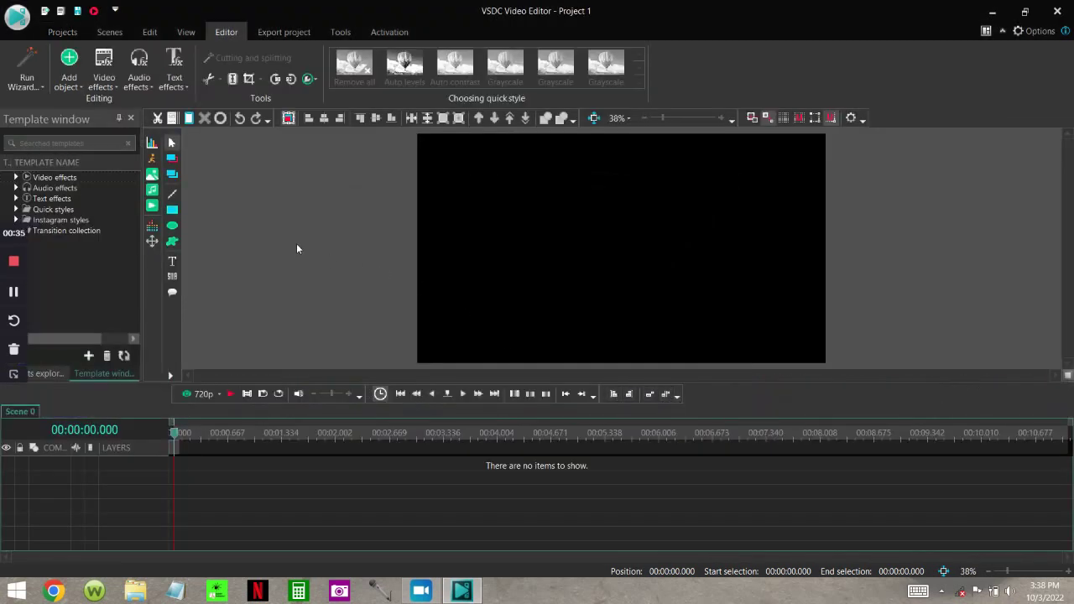
Insert a new text object at the default timeline position and set its font size to 192 pt.
click(69, 68)
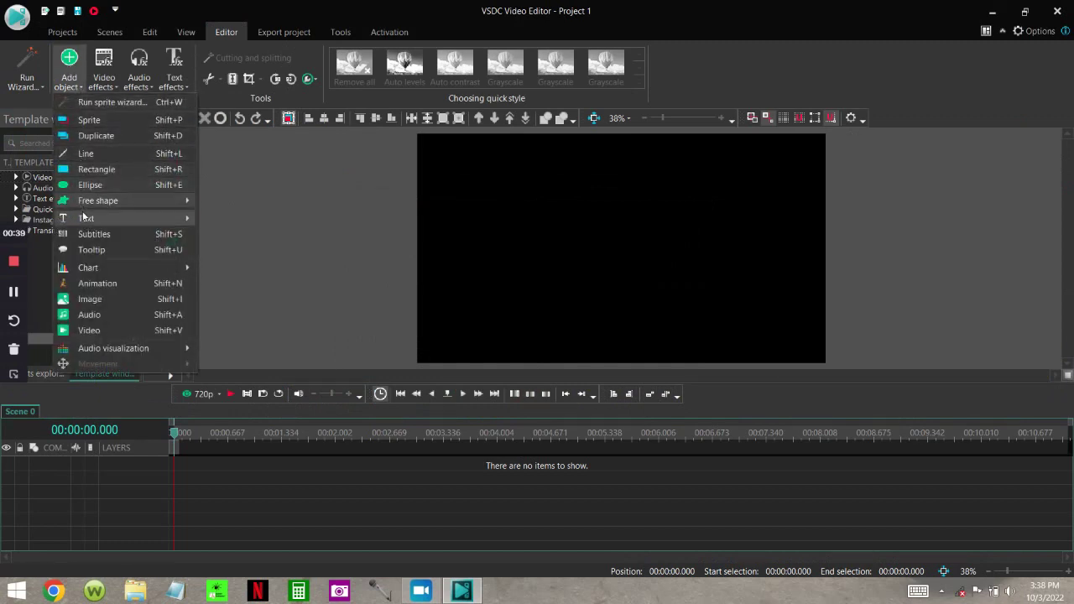
mouse_move(83, 215)
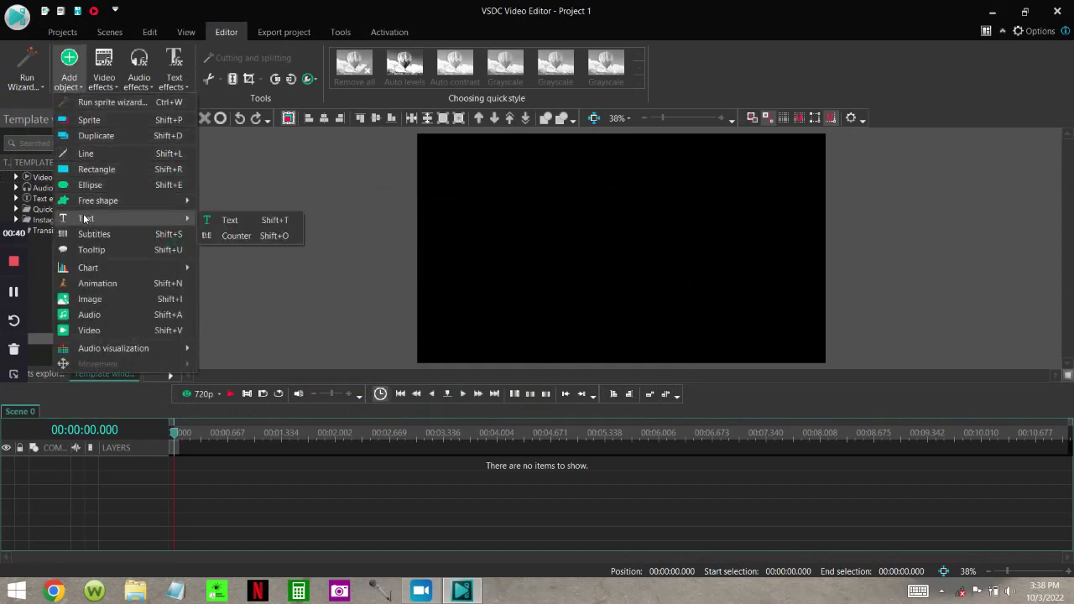
click(230, 220)
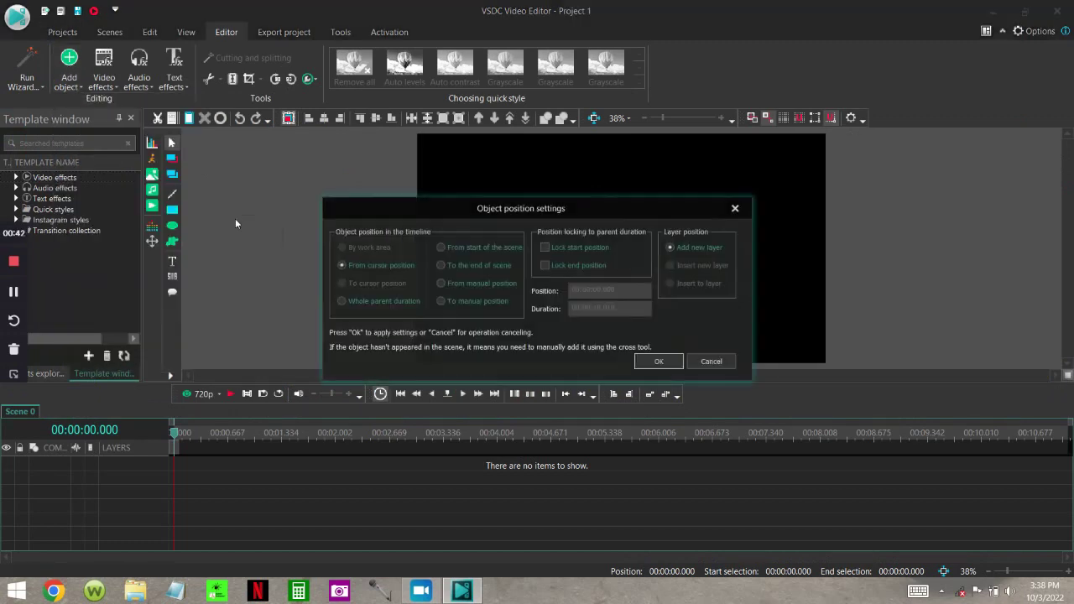
click(658, 361)
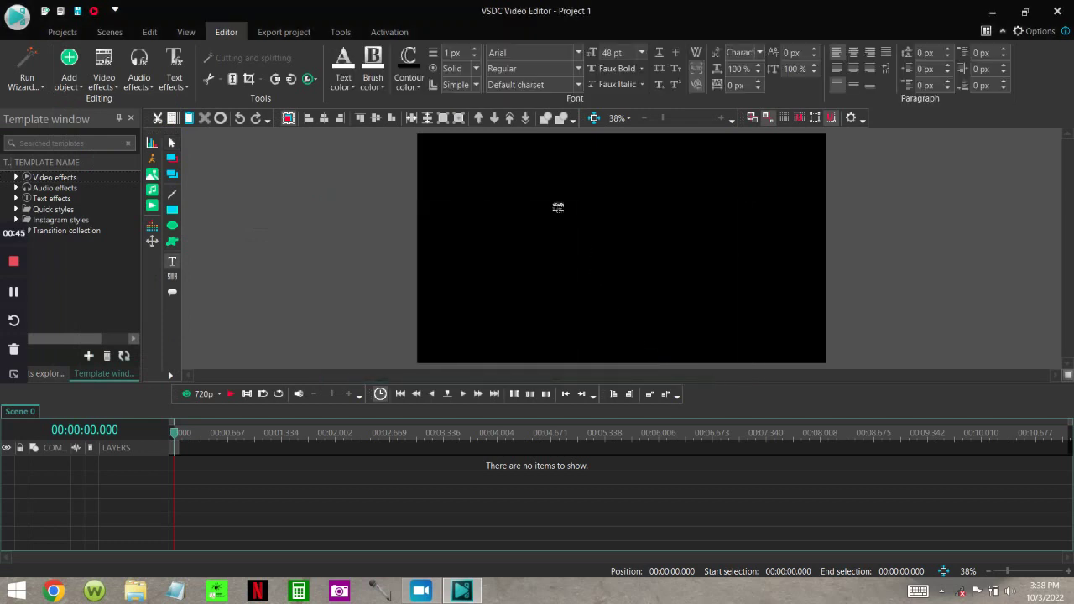
click(642, 53)
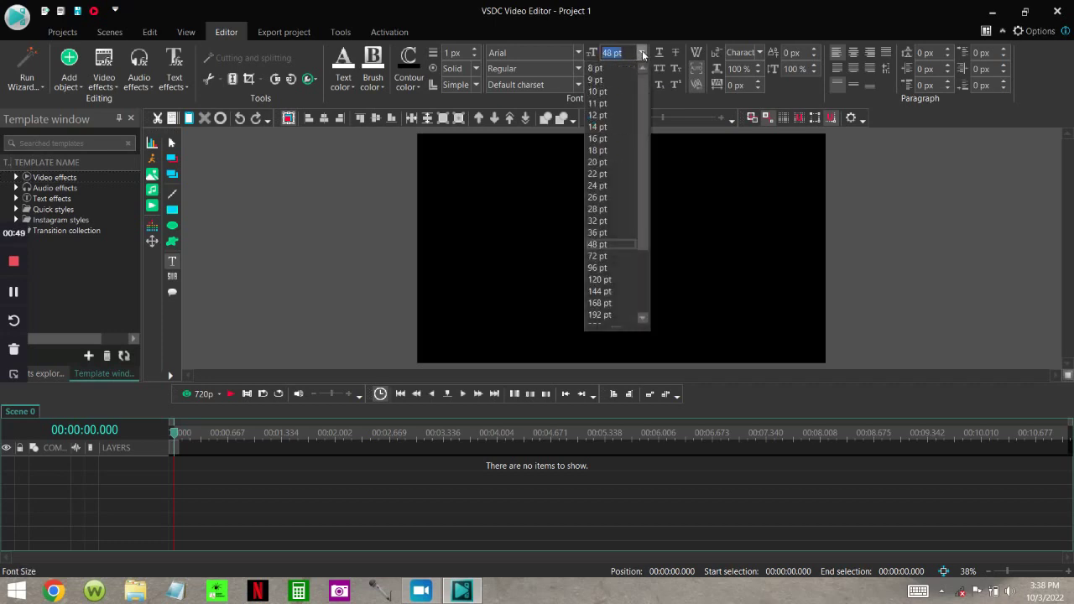
click(616, 316)
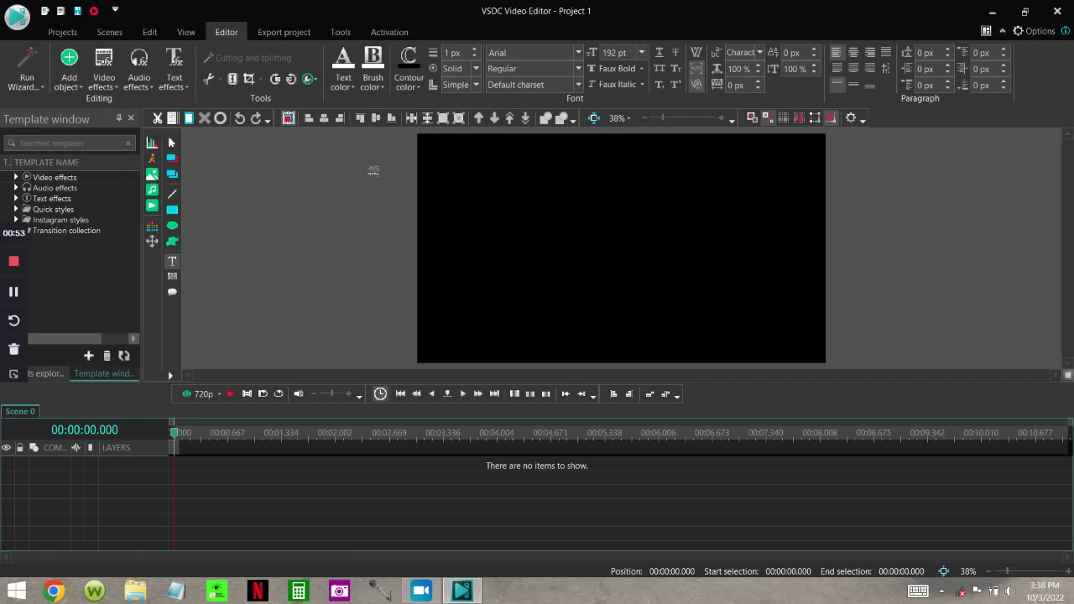
Place a text box on the left of the canvas and type a red, faux-bold '>'.
click(512, 202)
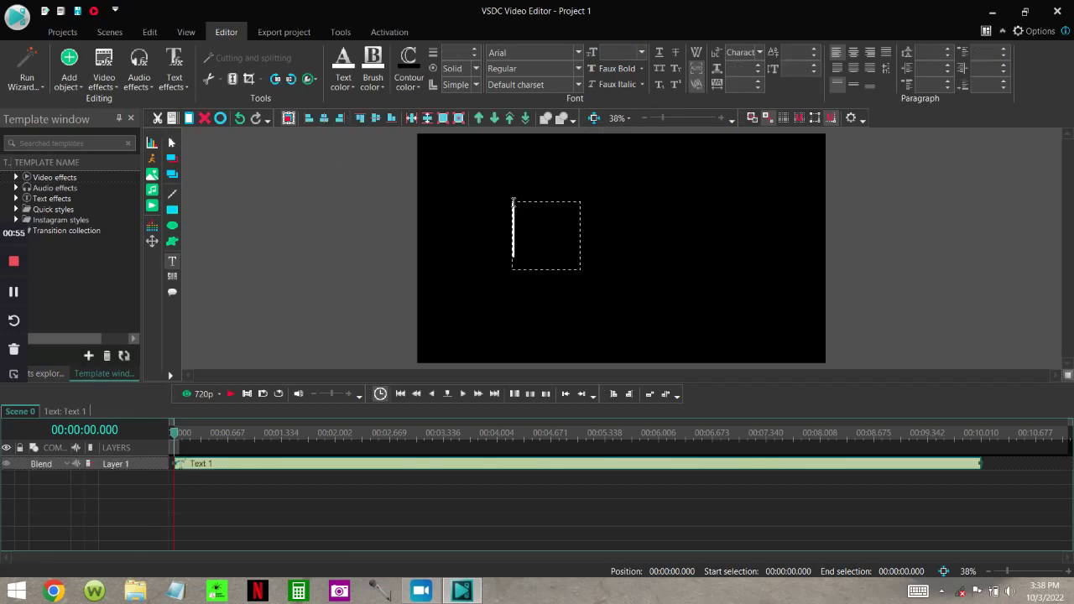
click(343, 84)
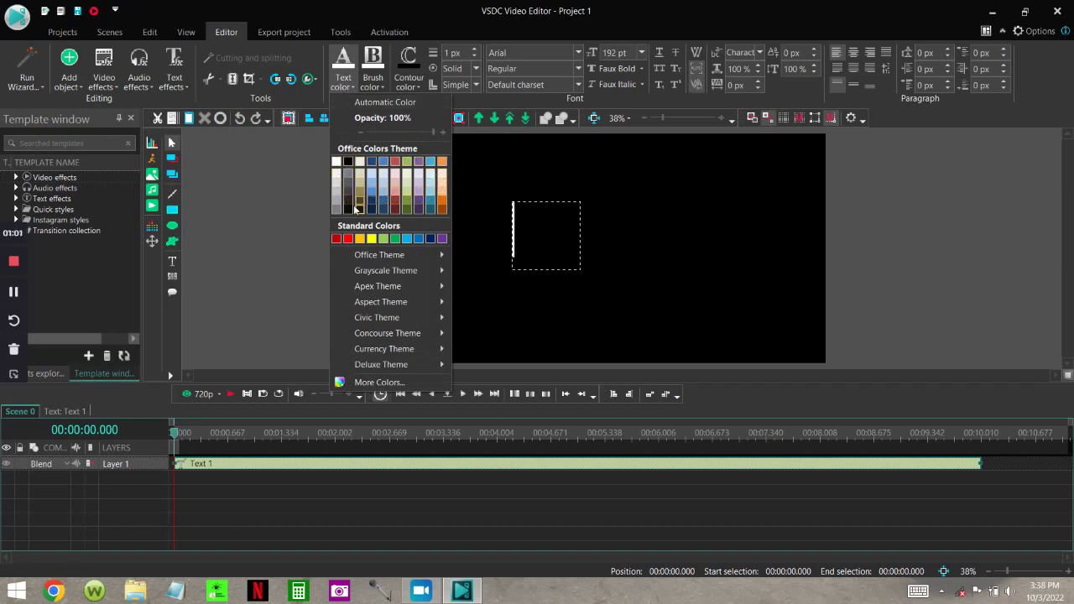
click(338, 239)
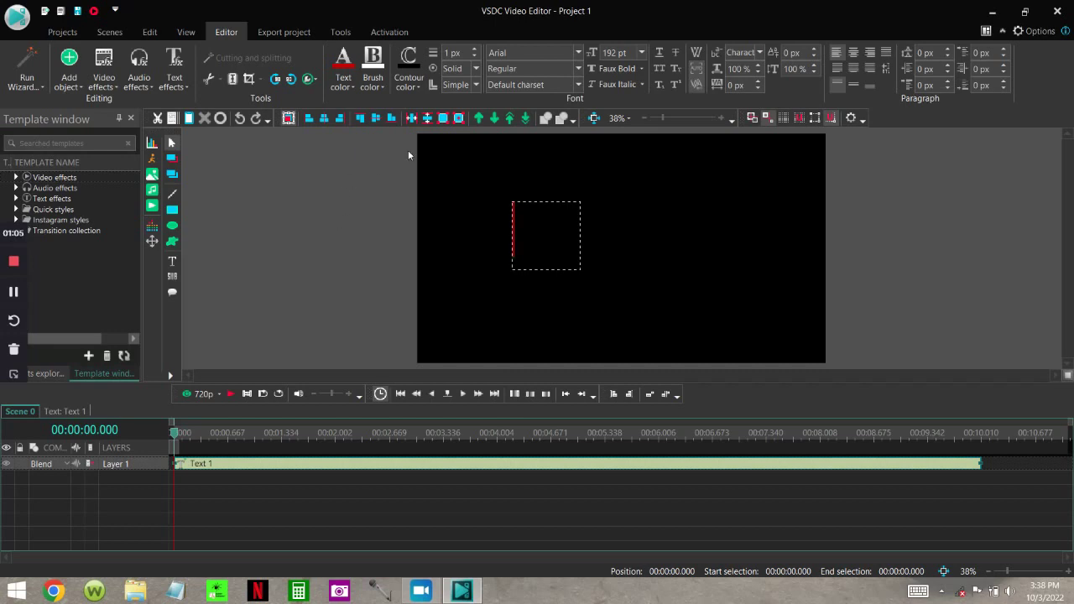
click(617, 69)
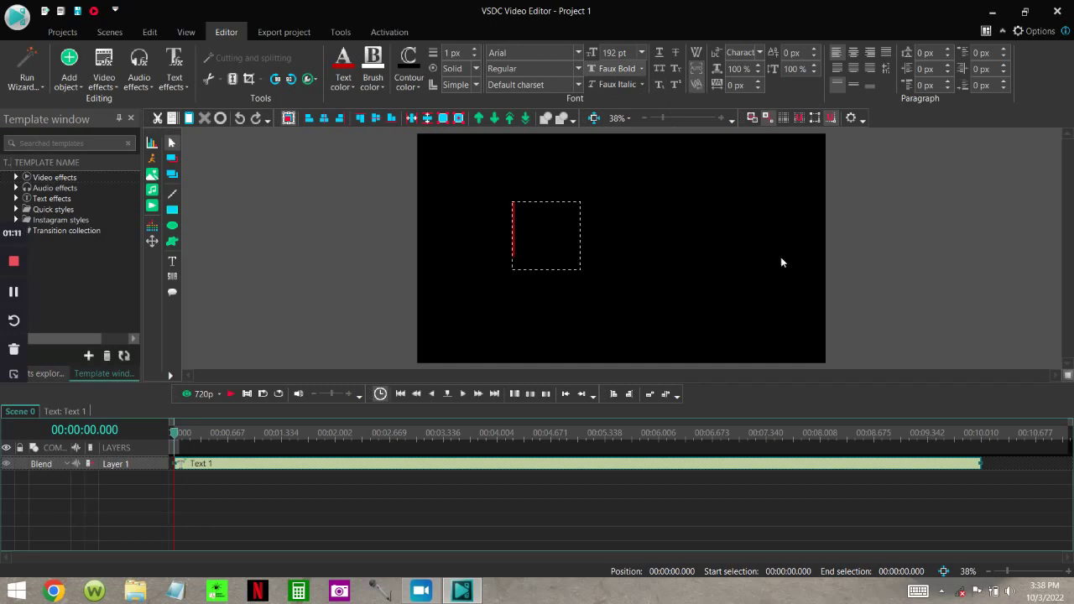
text(>)
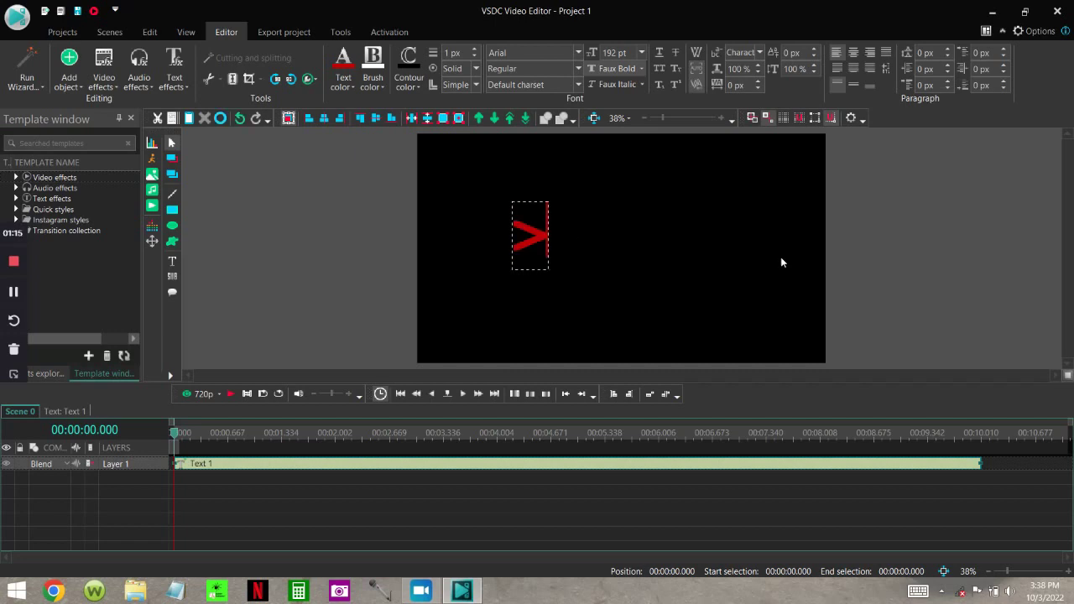
click(707, 253)
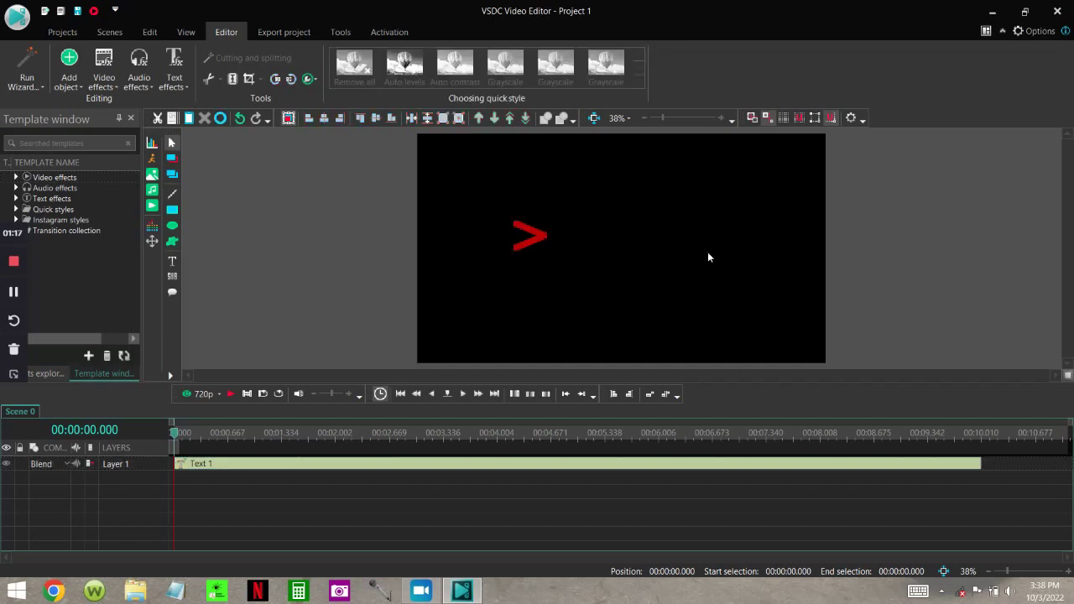
Insert another text object right of the '>' containing the underscores '__'.
click(68, 79)
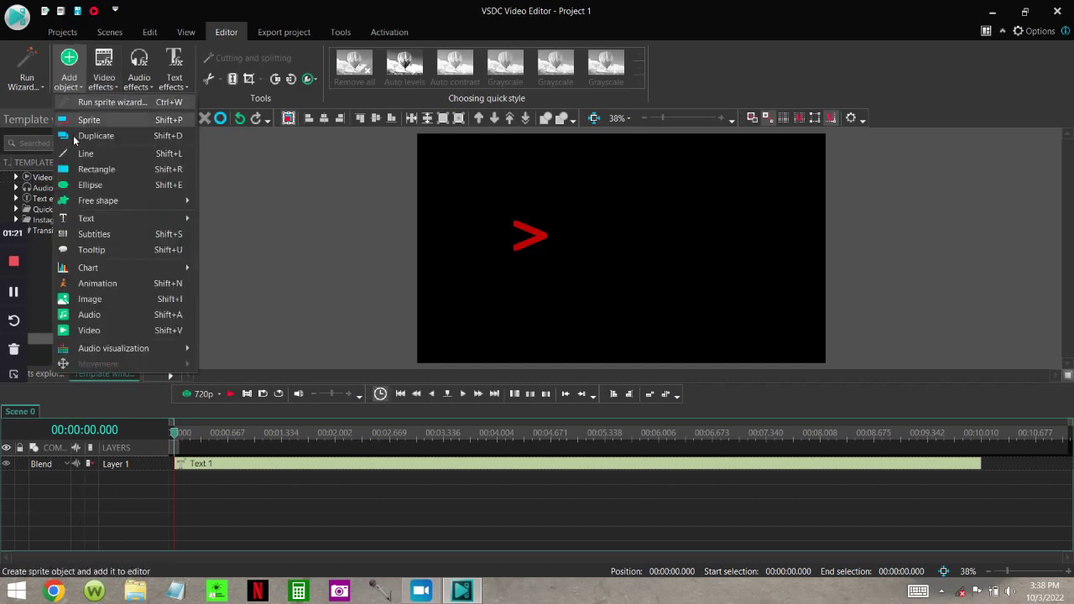
mouse_move(188, 219)
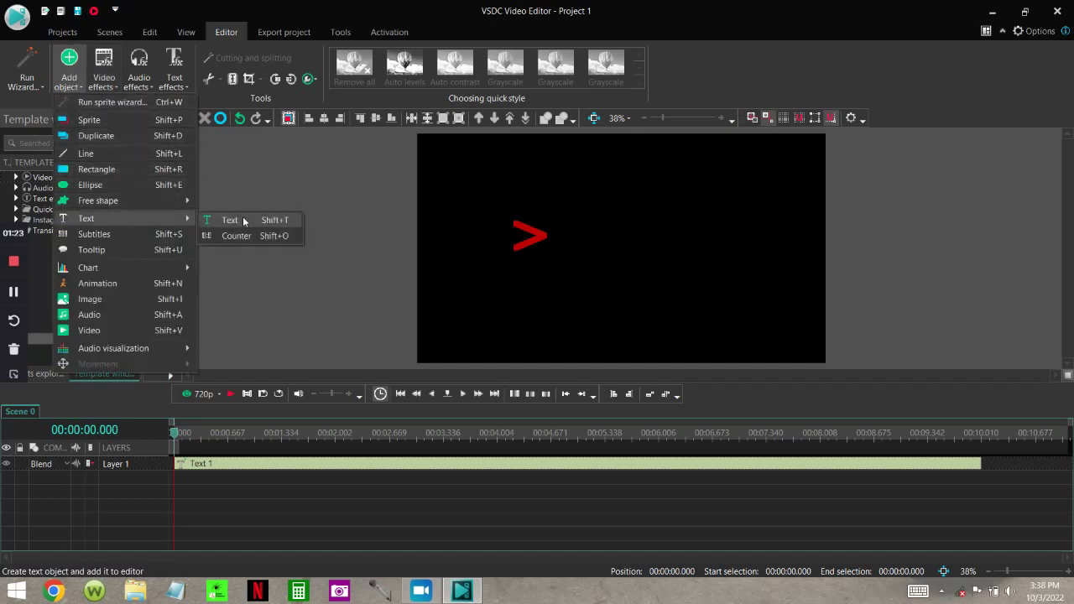
click(229, 220)
click(658, 361)
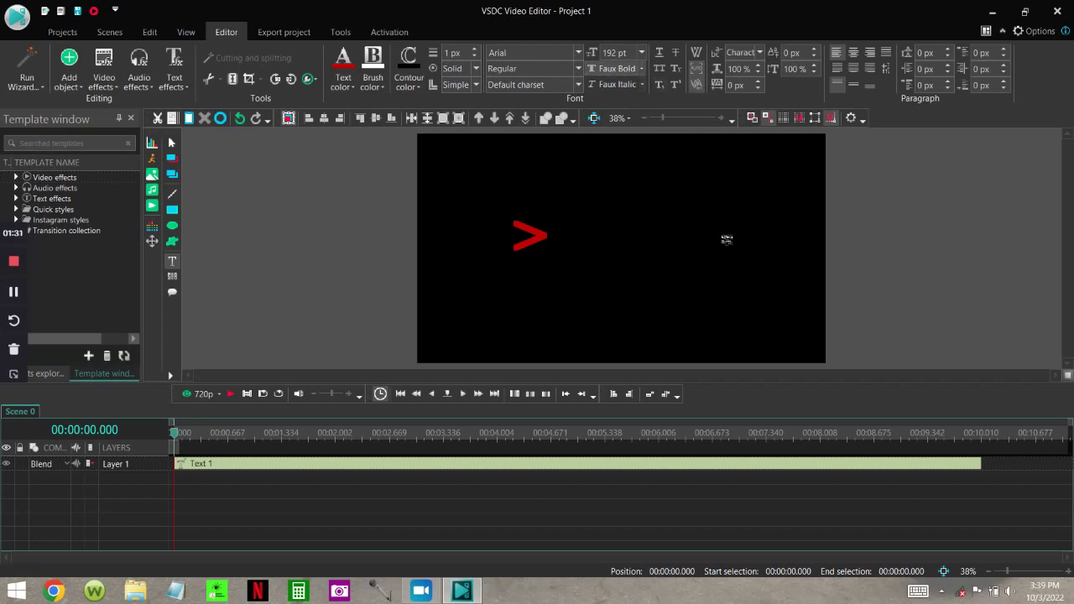
click(628, 199)
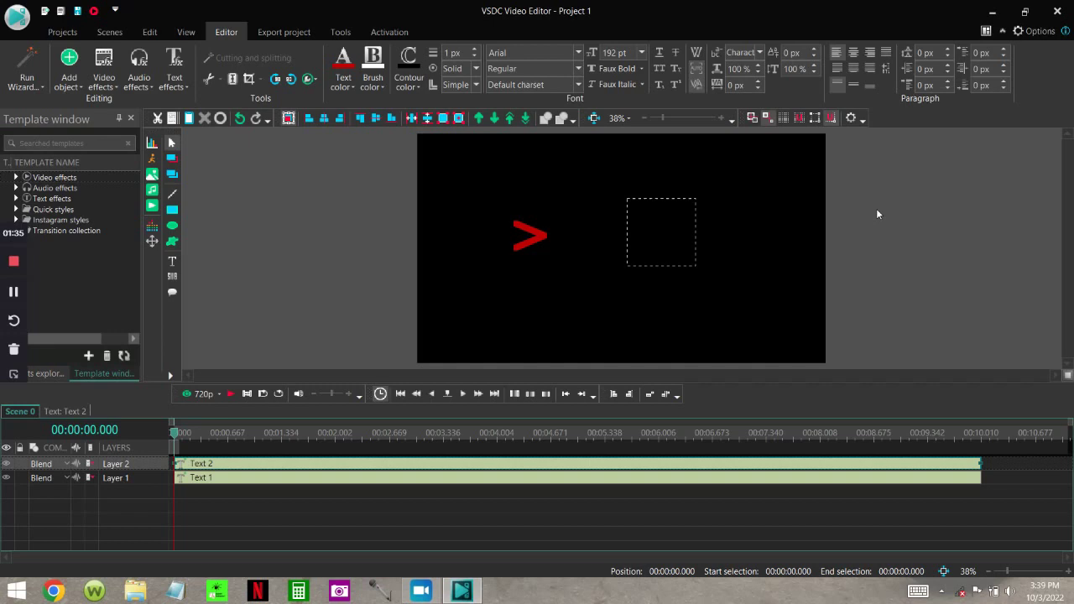
text(__)
click(733, 299)
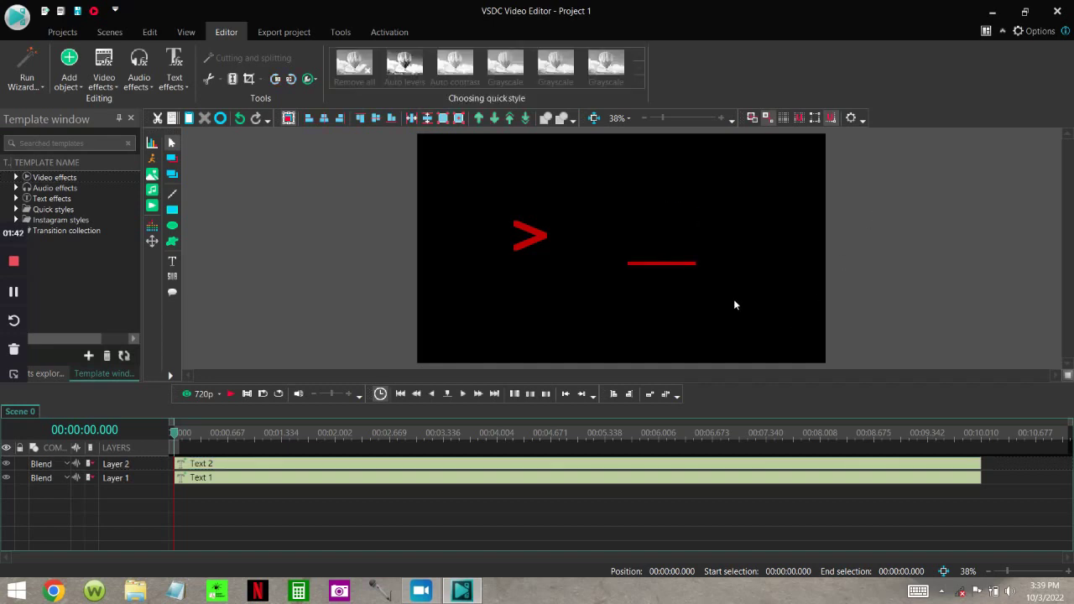
Drag the underscore up level with the '>', then slide the '>' onto the line's right end.
click(663, 265)
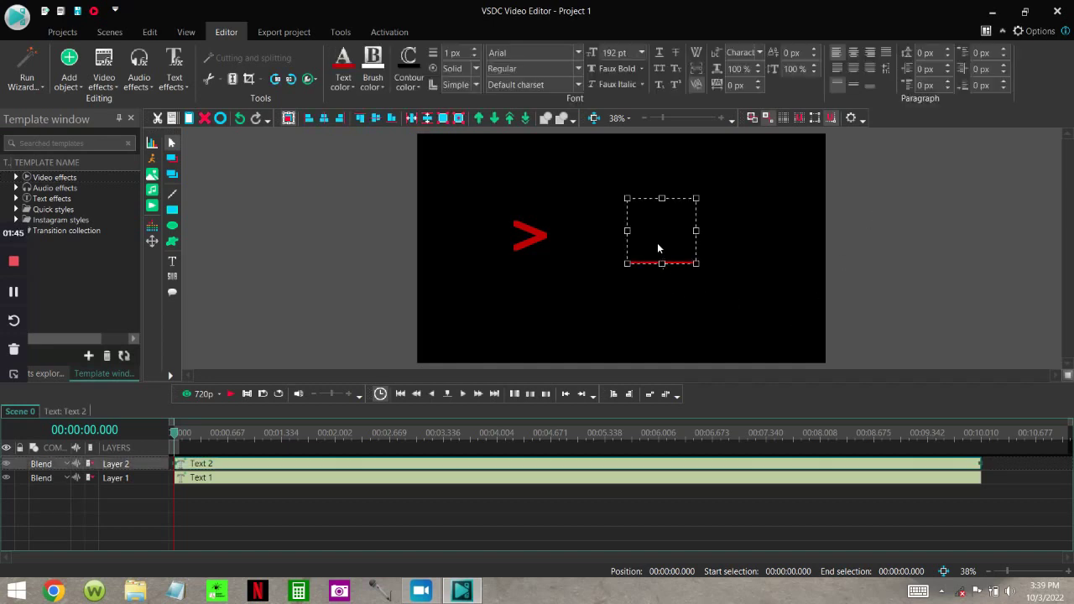
drag(665, 238, 643, 213)
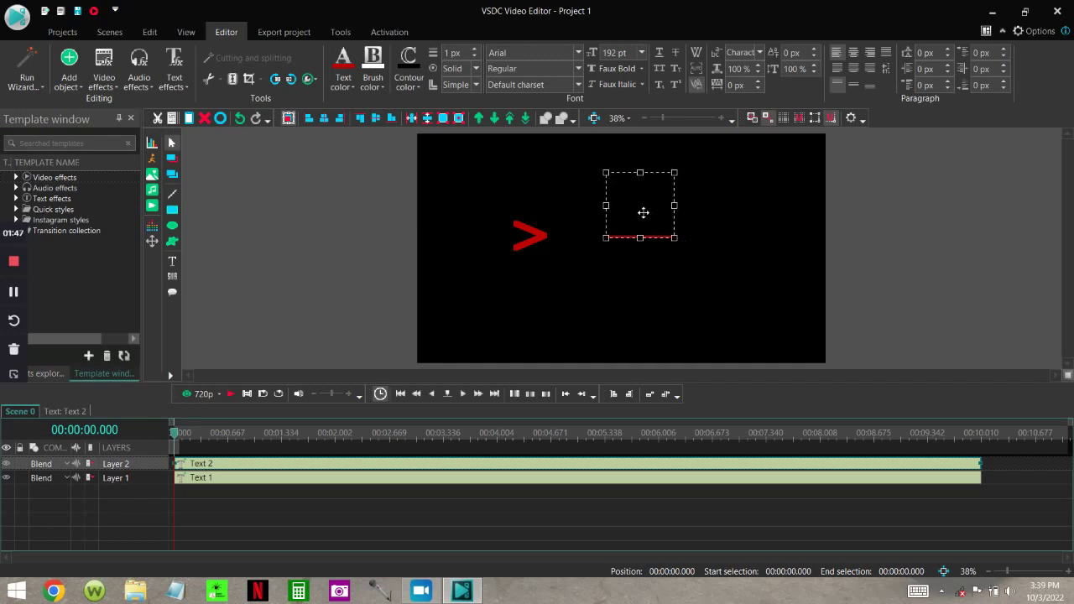
click(663, 292)
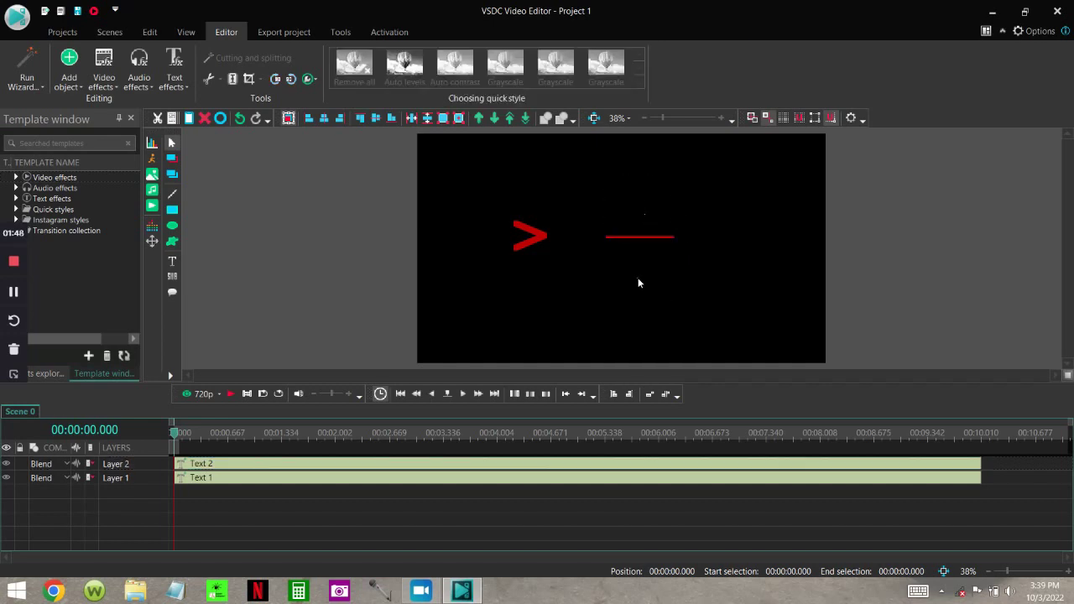
click(527, 238)
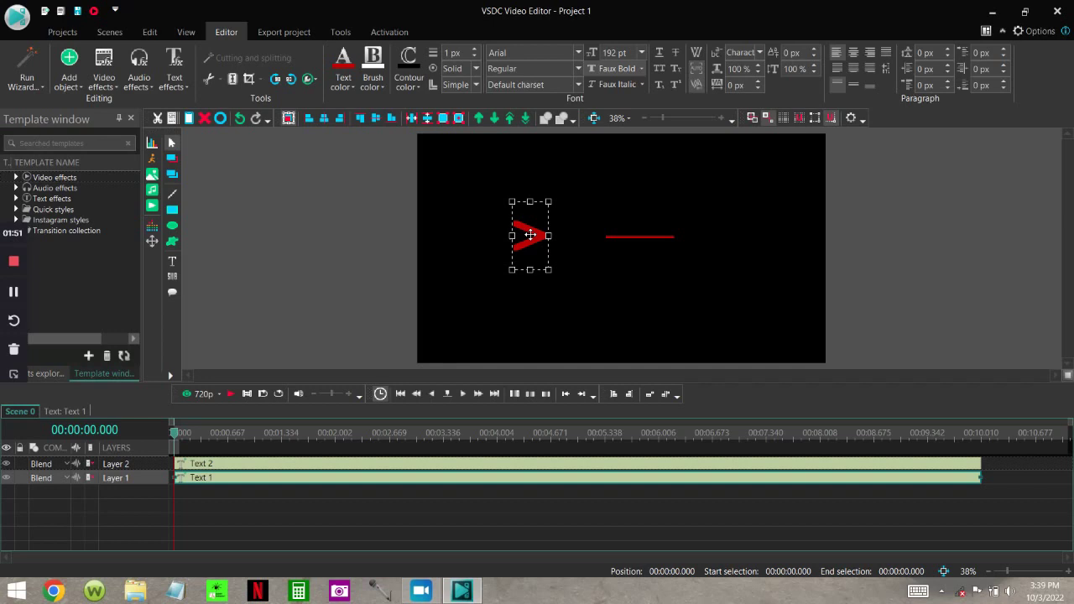
drag(530, 235, 673, 235)
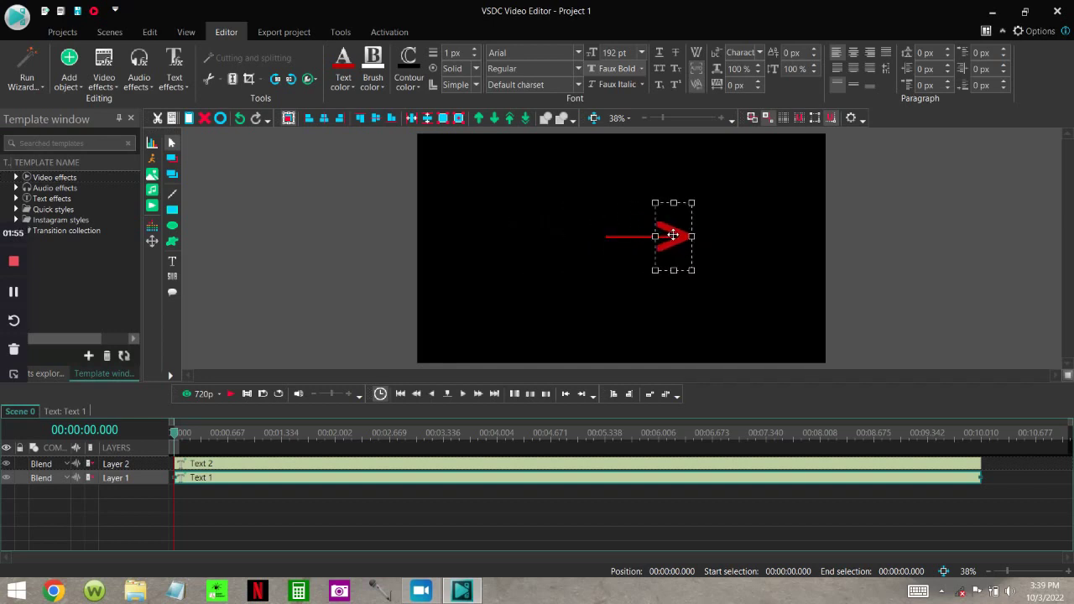
click(738, 263)
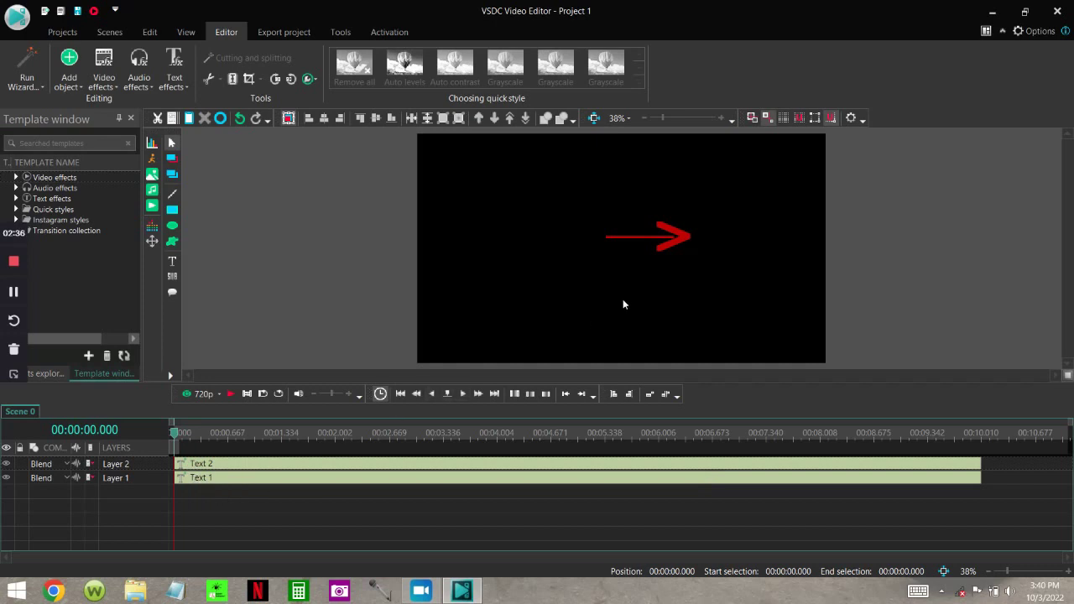
Drag the underscore (Text 2) down-left, then move the '>' (Text 1) back onto its right end.
click(635, 239)
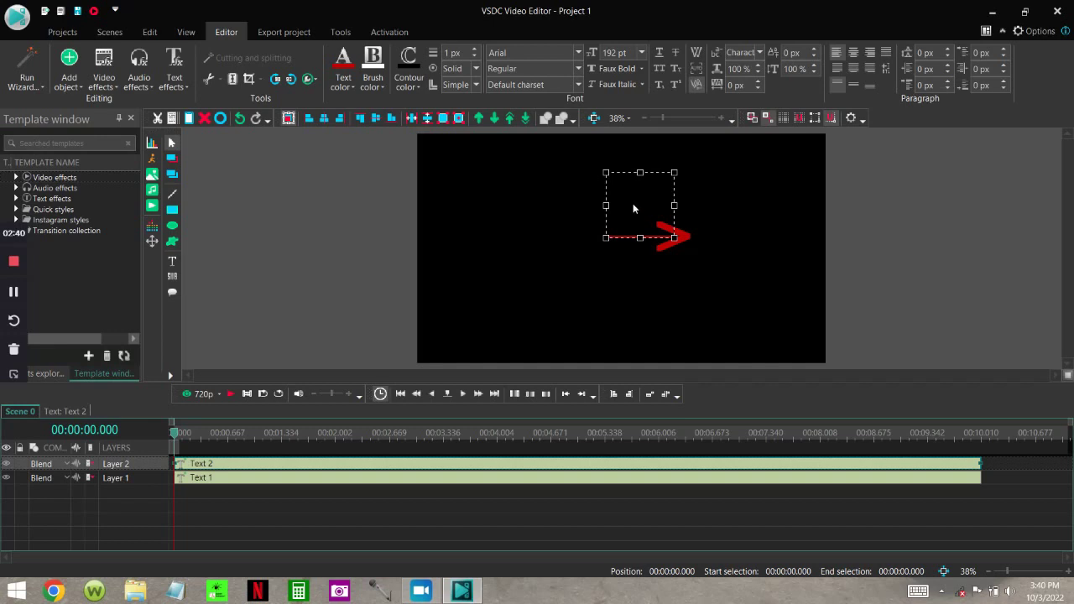
drag(633, 204, 566, 267)
click(665, 313)
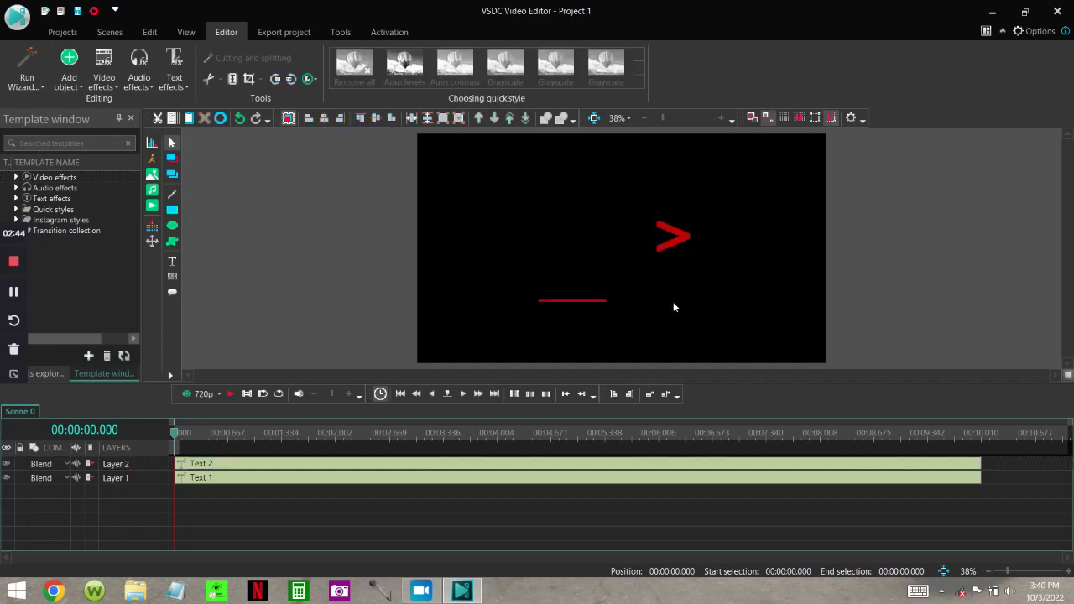
click(680, 245)
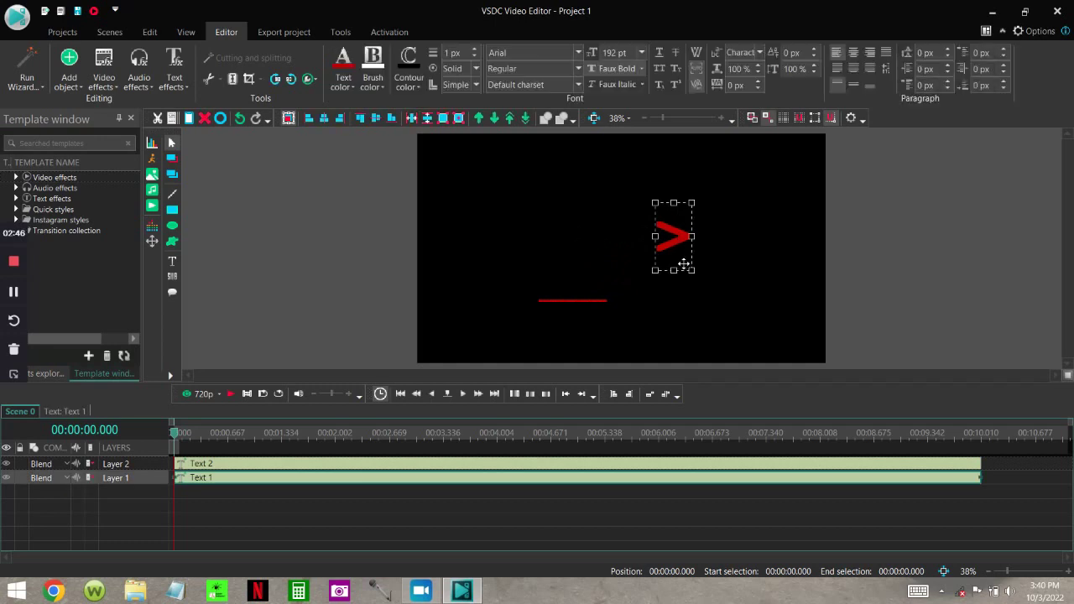
drag(684, 262, 615, 326)
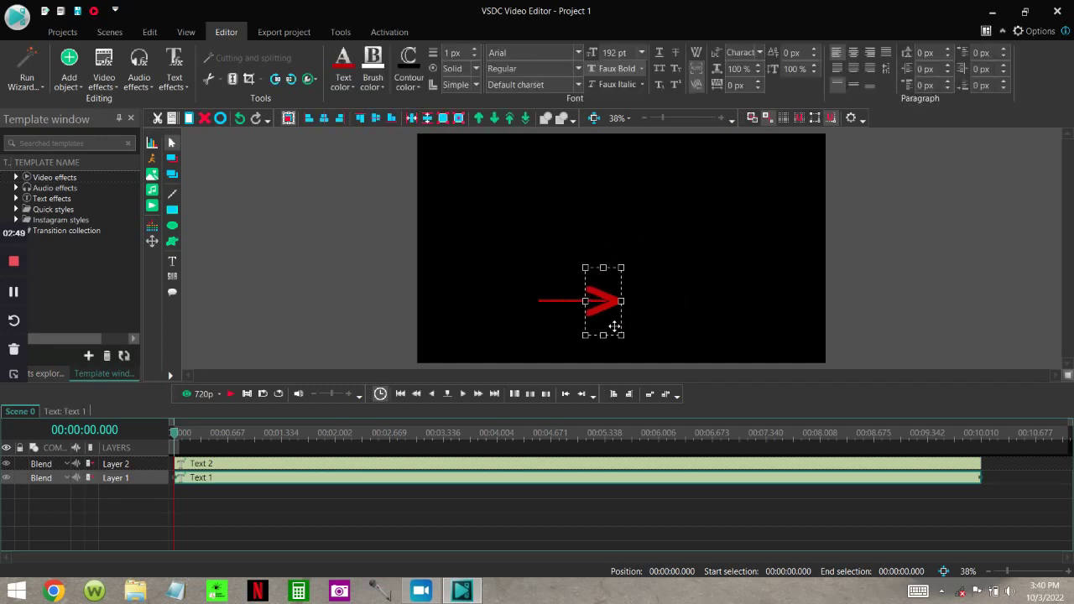
click(692, 294)
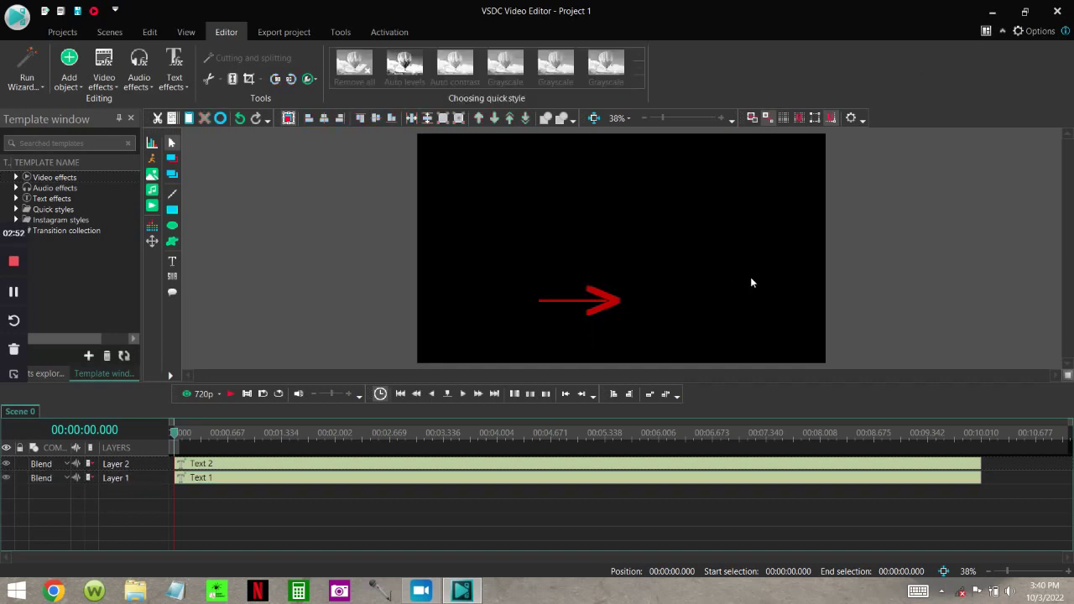